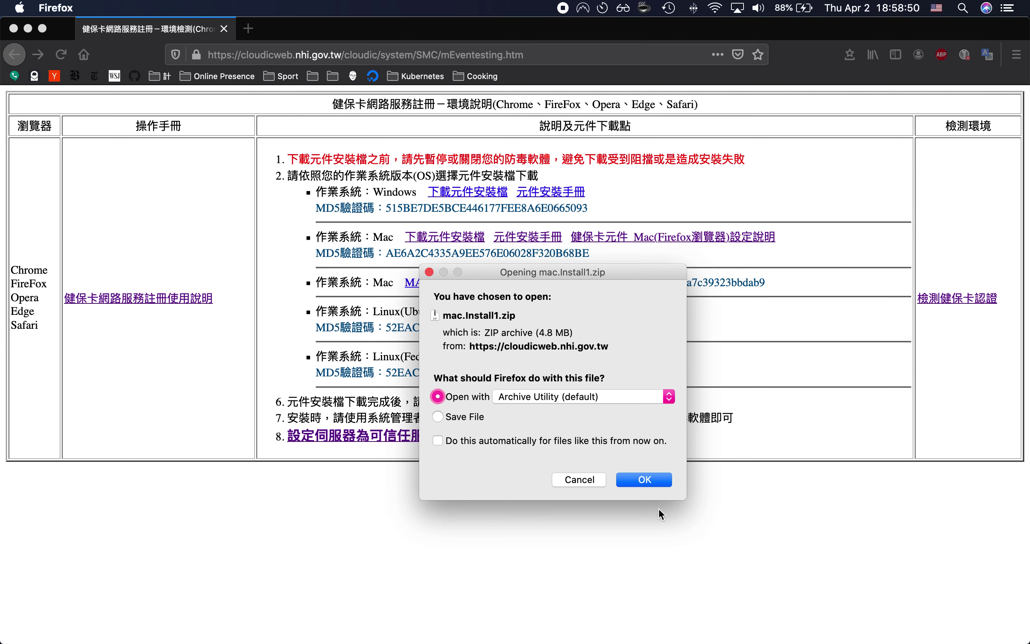
Download mac.Install1.zip, opening it with Archive Utility, and show the Desktop folder in Finder
left_click(643, 480)
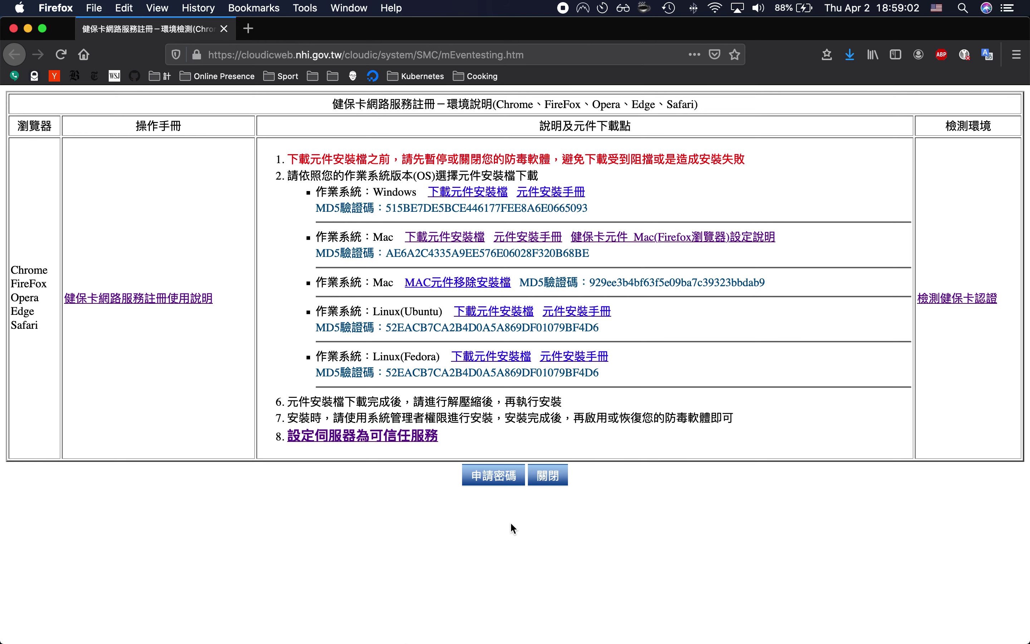
mouse_move(133, 642)
left_click(54, 639)
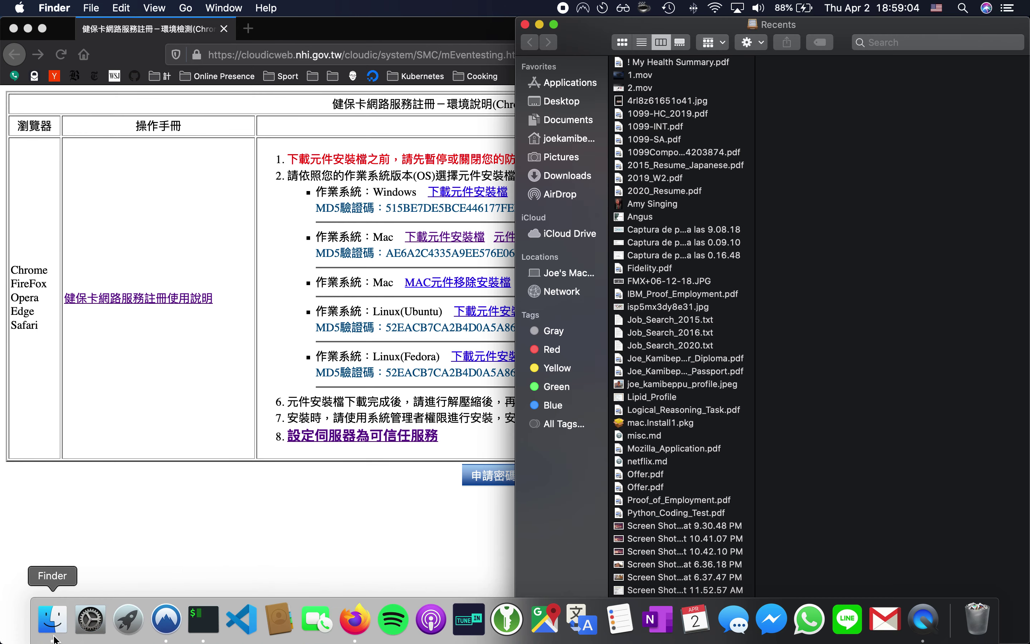
left_click(561, 102)
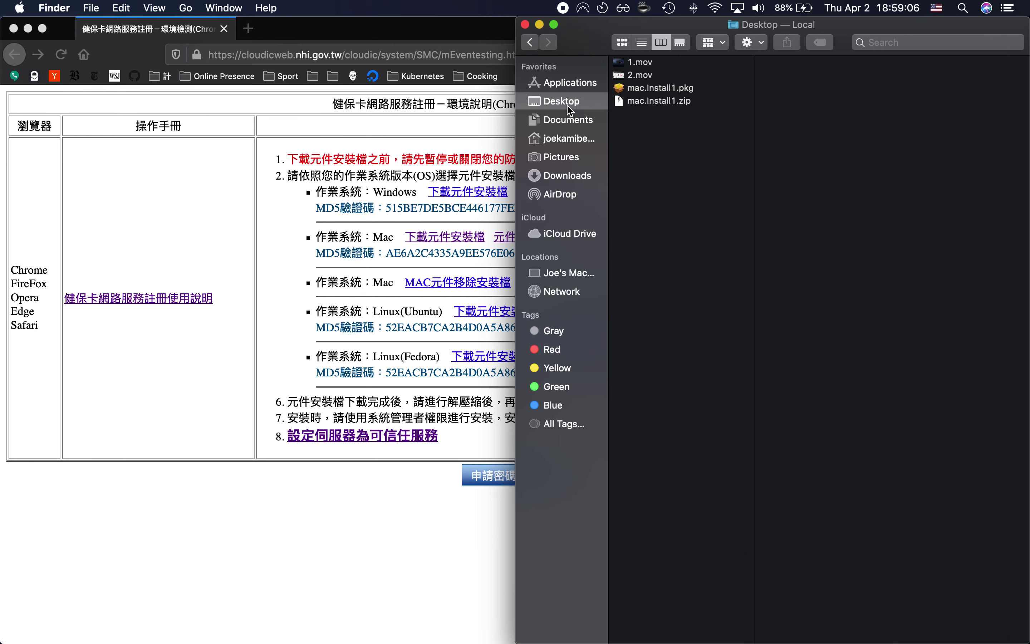
left_click(564, 174)
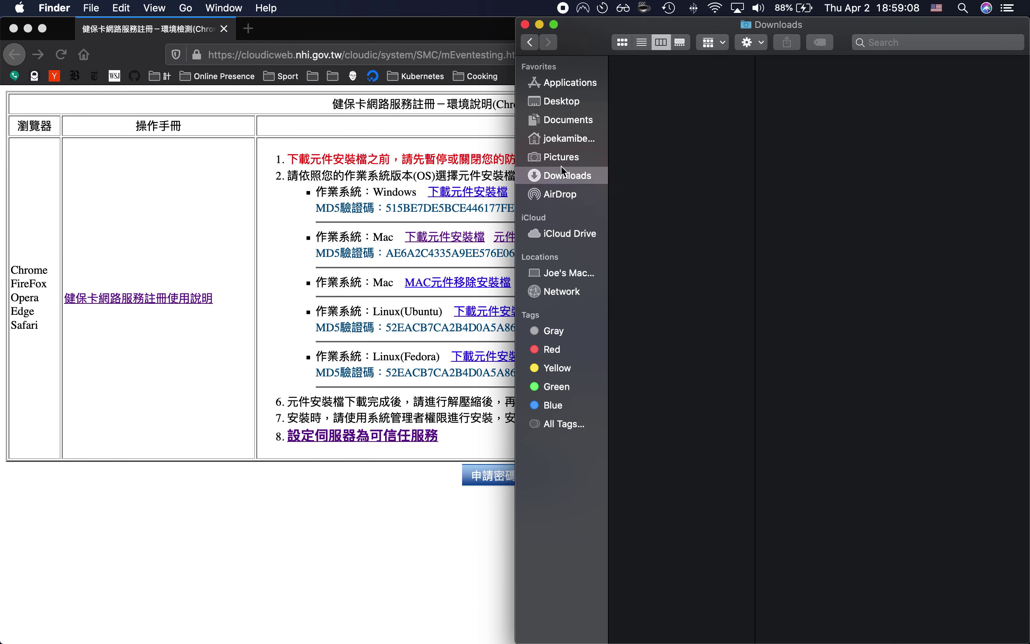
left_click(564, 105)
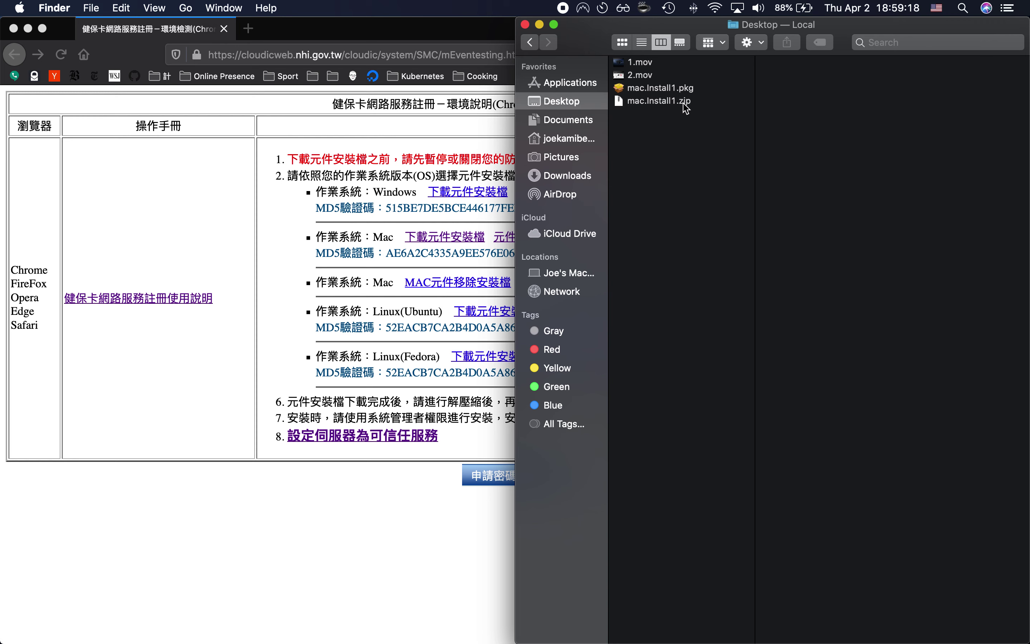
Enlarge the Finder window showing the Desktop folder to fill the screen
left_click(650, 106)
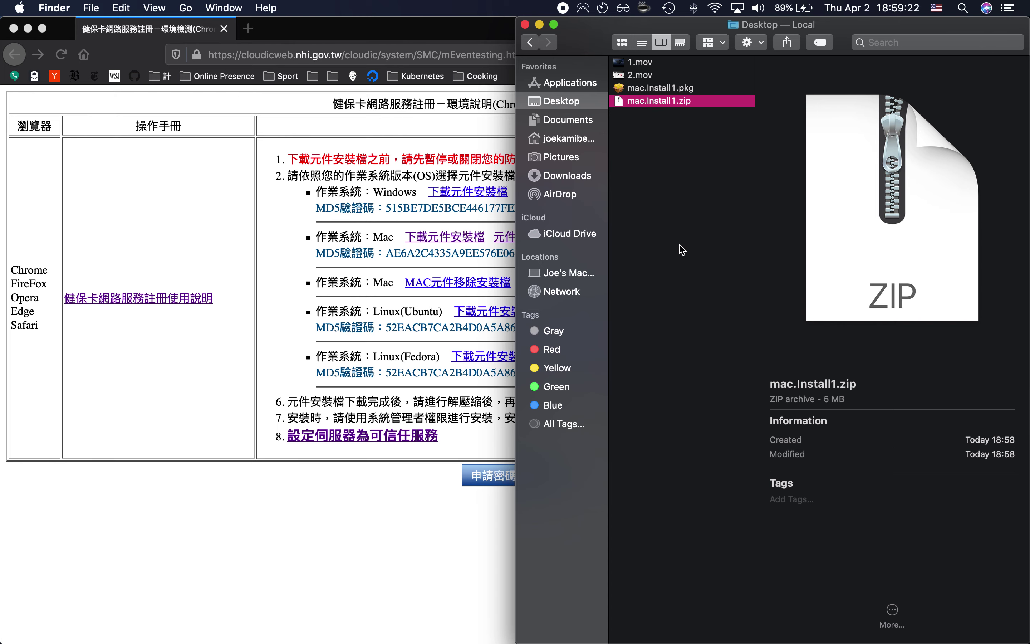
key("alt+super+f")
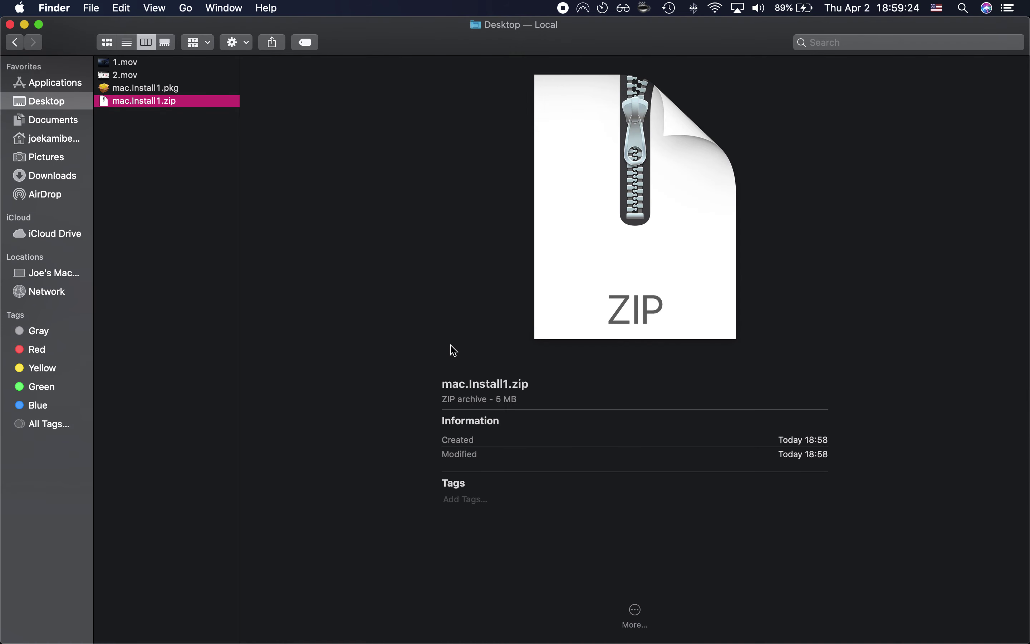
left_click(166, 118)
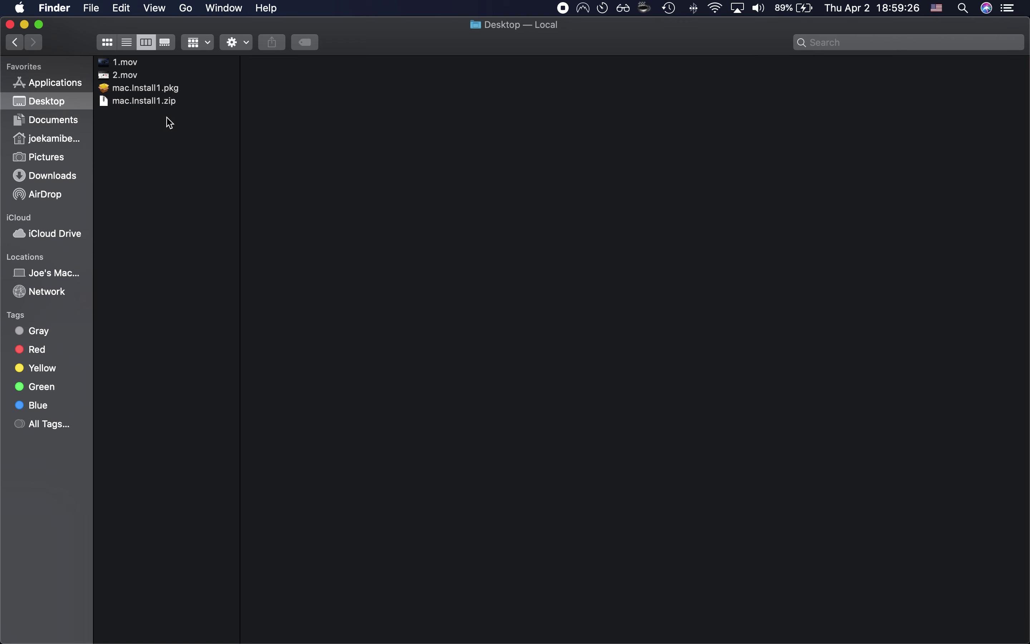
Try to open the mac.Install1.pkg installer package directly from the Desktop folder
left_click(146, 89)
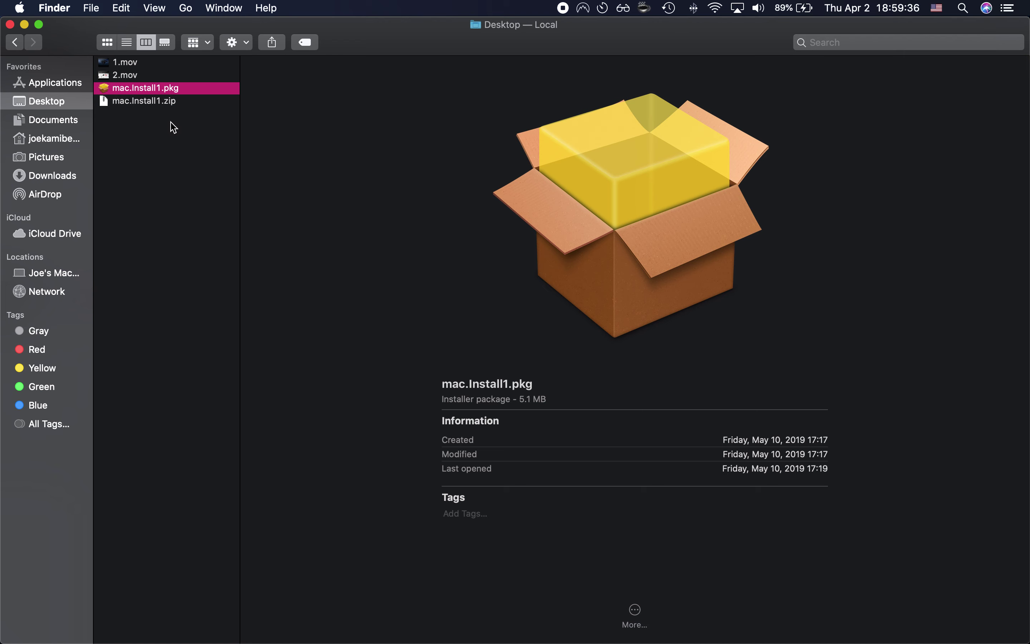
double_click(160, 90)
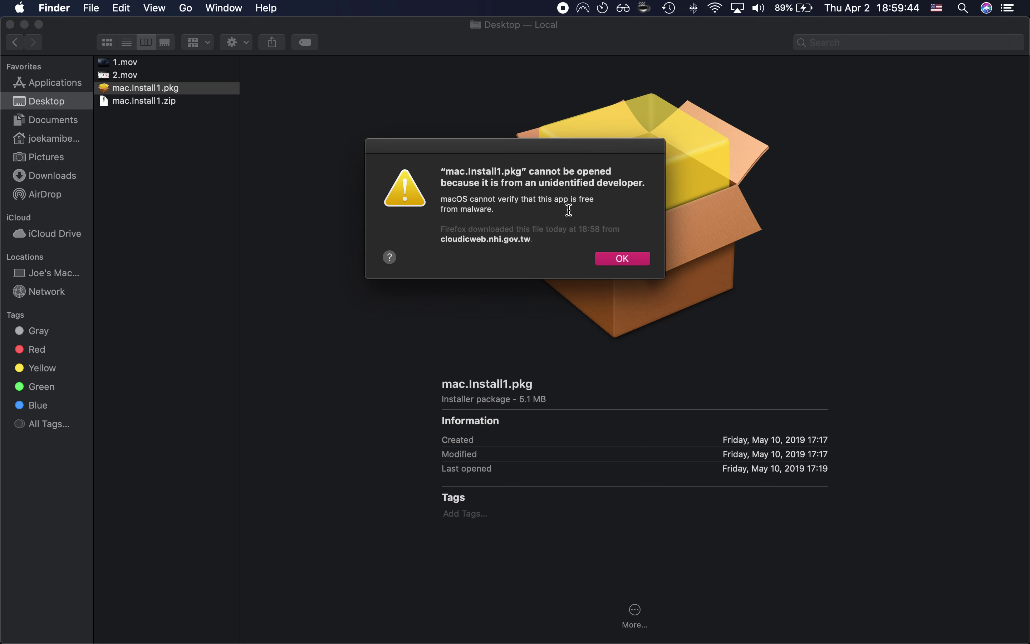
left_click(622, 259)
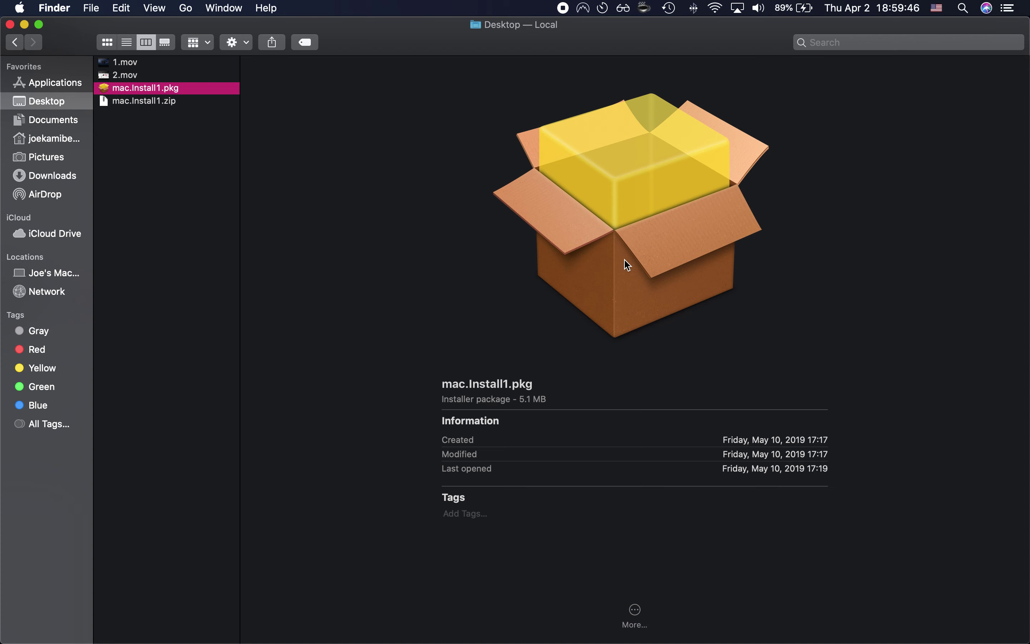
Open mac.Install1.pkg by overriding the unidentified-developer block, and bring its installer window to the front
right_click(147, 97)
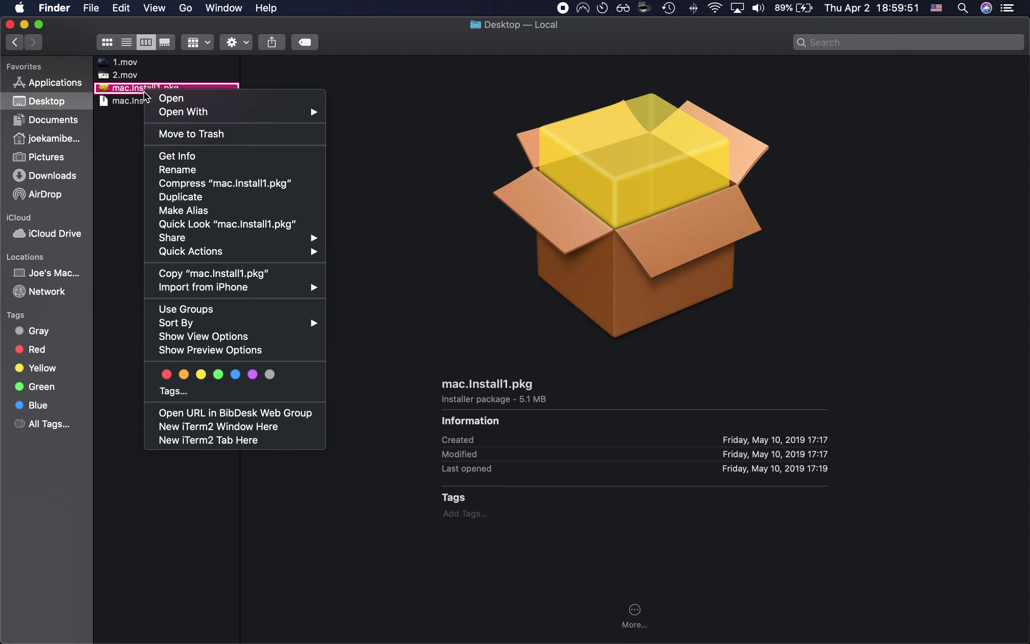
left_click(168, 97)
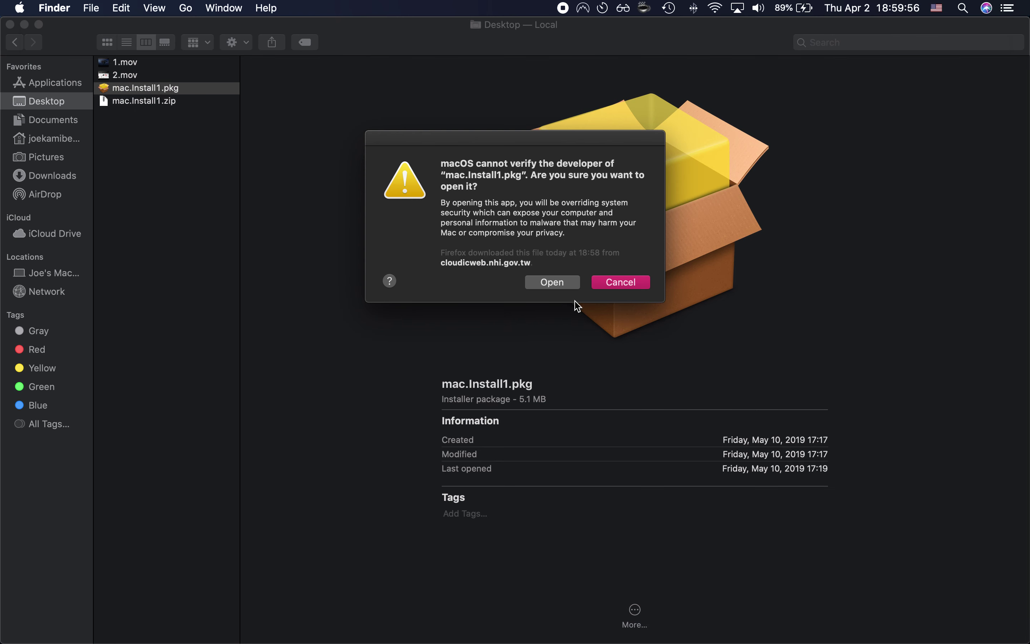
left_click(552, 282)
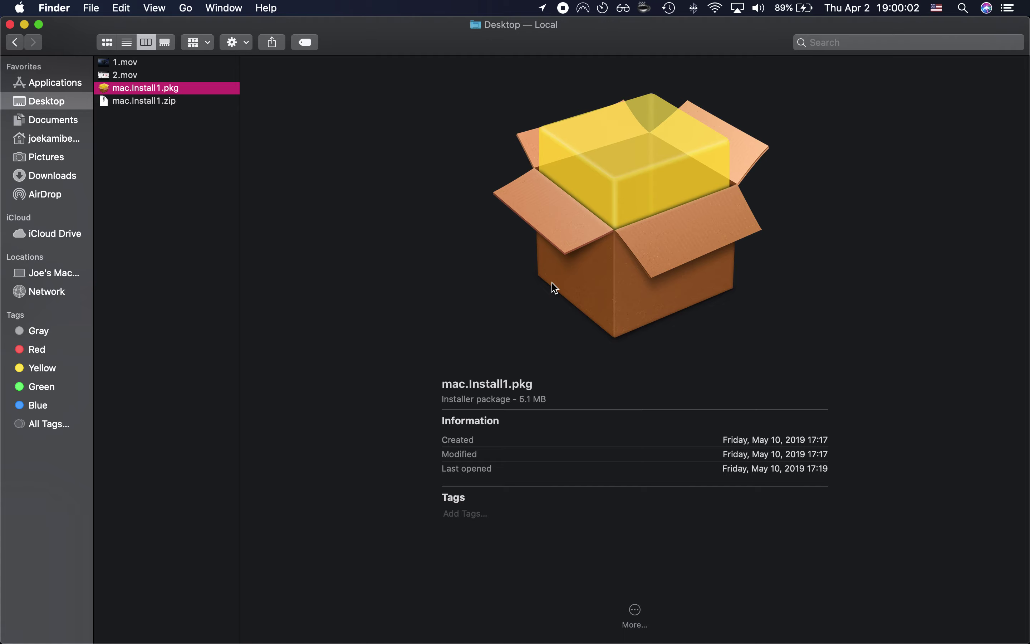
key("ctrl+Up")
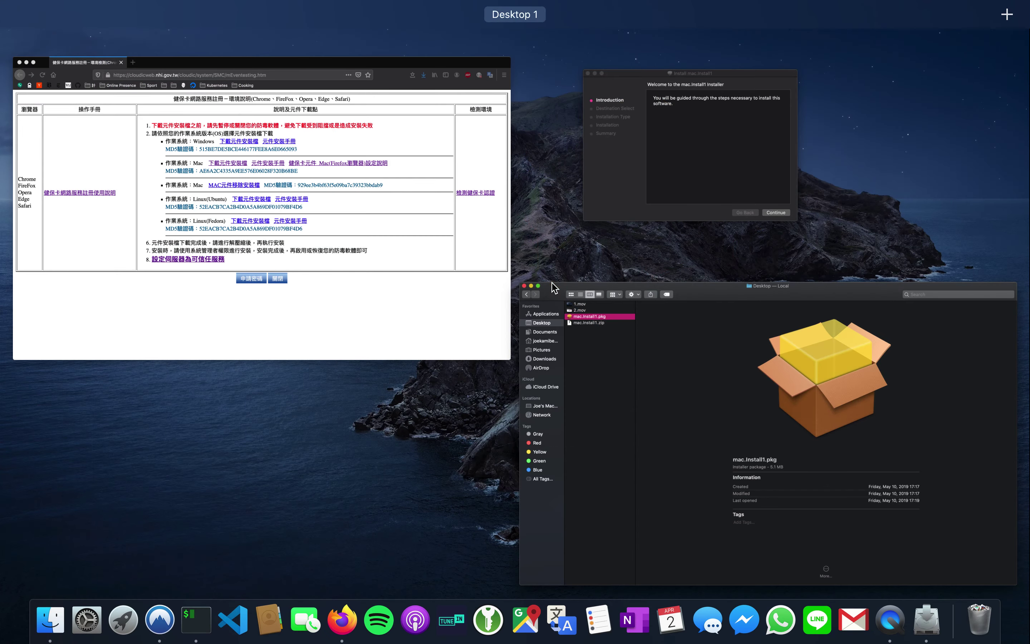
left_click(632, 173)
left_click_drag(509, 130, 508, 177)
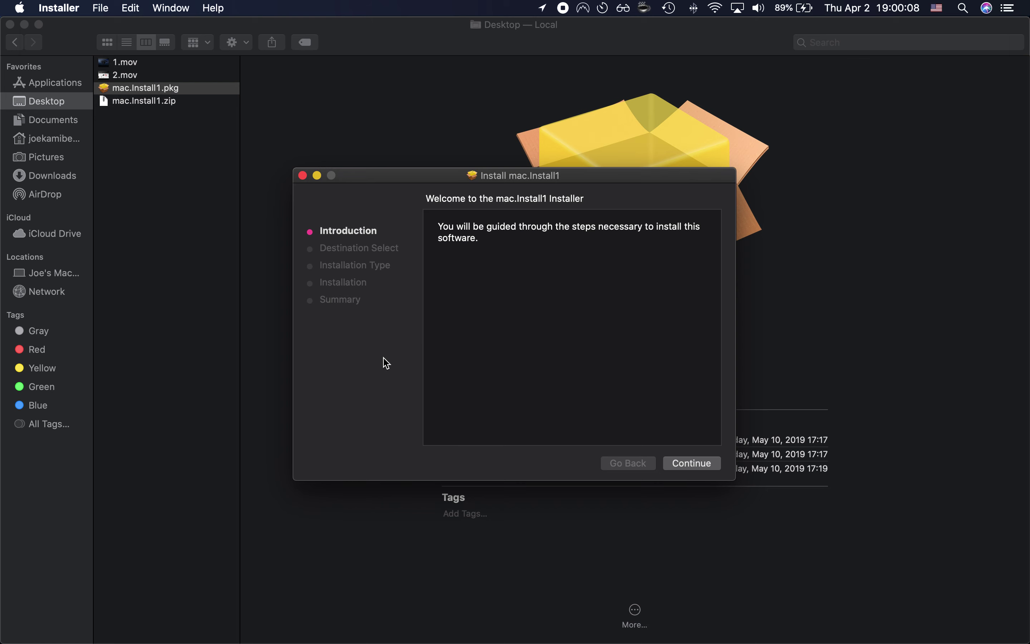
Run the standard mac.Install1 installation, authorize it with the account password, and close the installer when finished
left_click(703, 463)
left_click(691, 464)
left_click(690, 465)
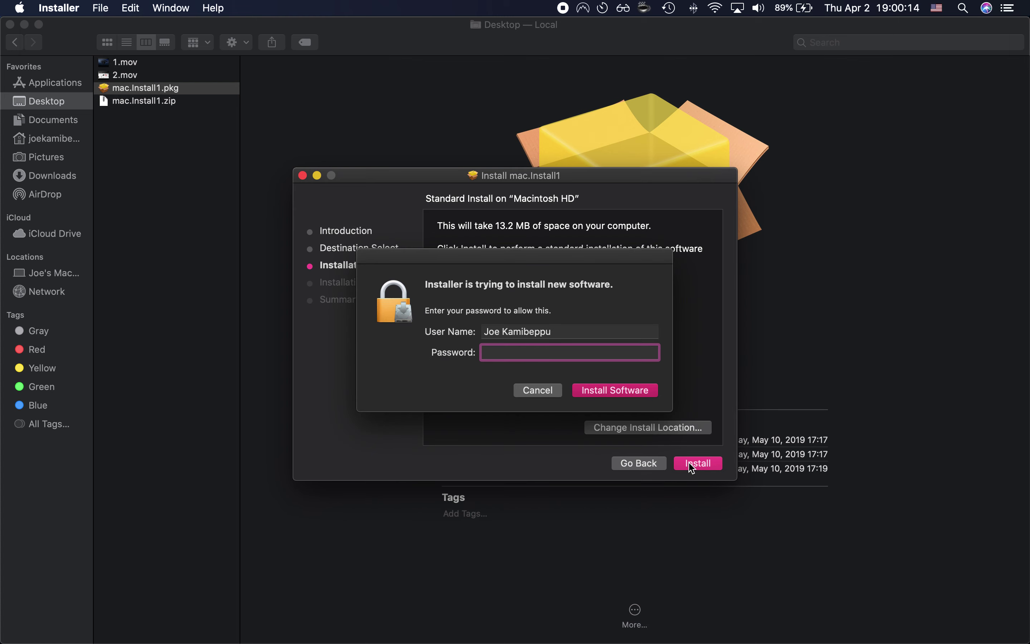
type("•••••••••••")
left_click(617, 391)
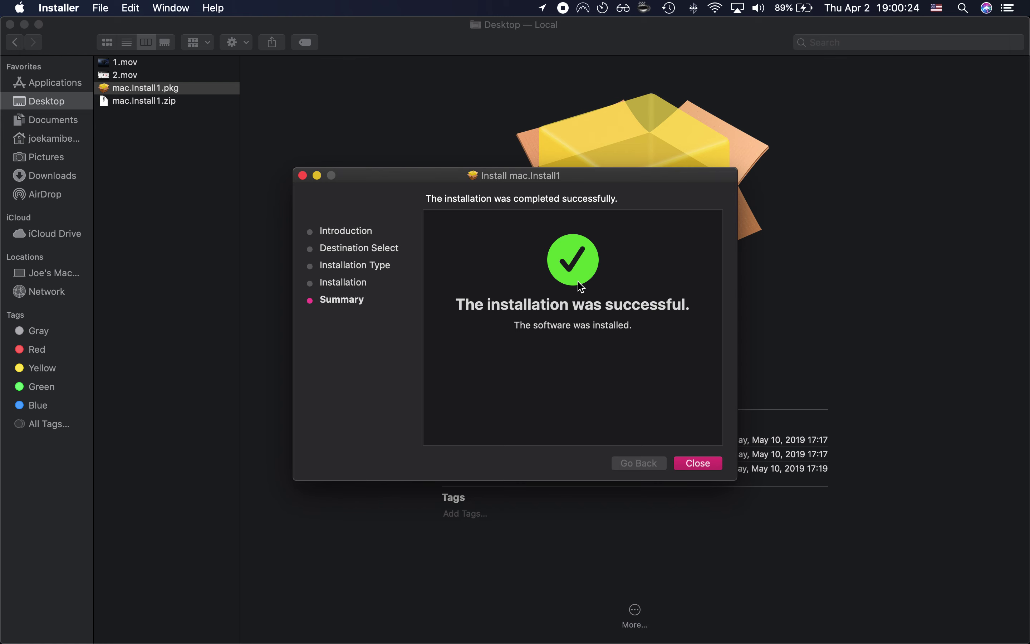
left_click(696, 463)
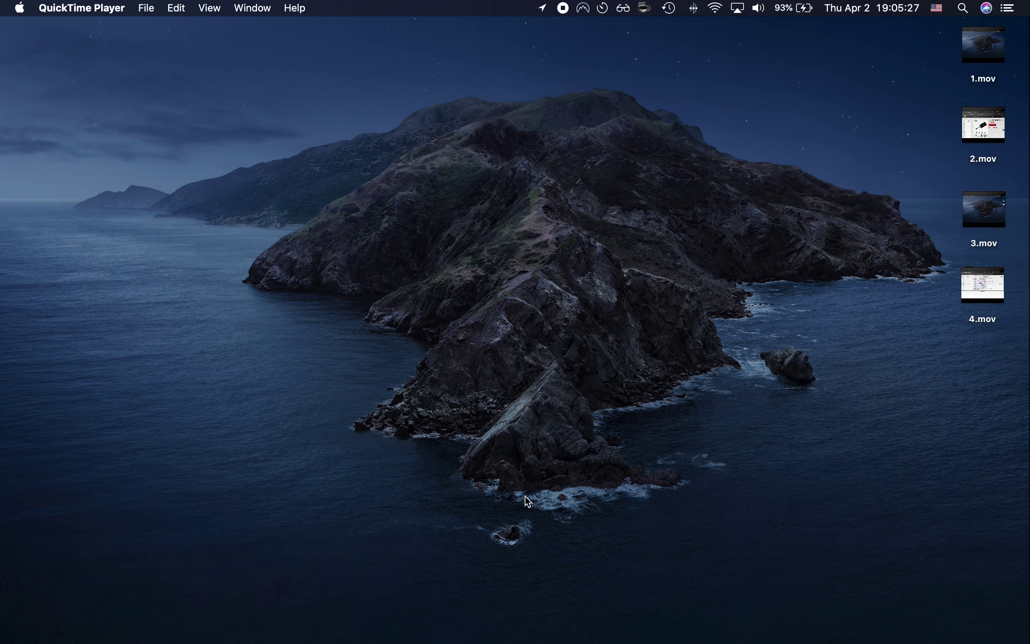
Switch to Firefox and enlarge its window to fill the screen
mouse_move(506, 641)
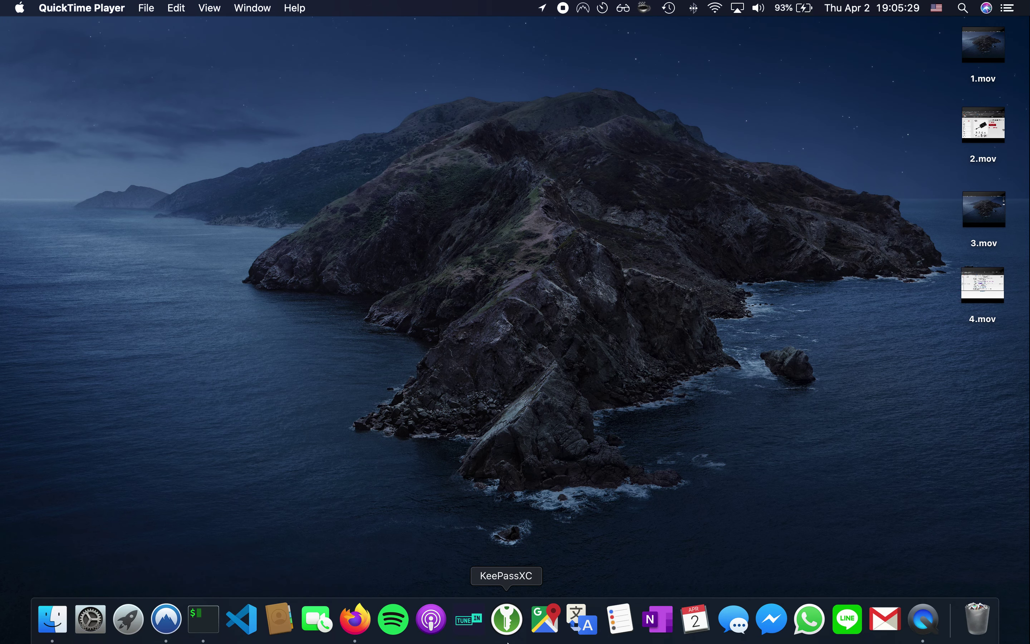
left_click(361, 632)
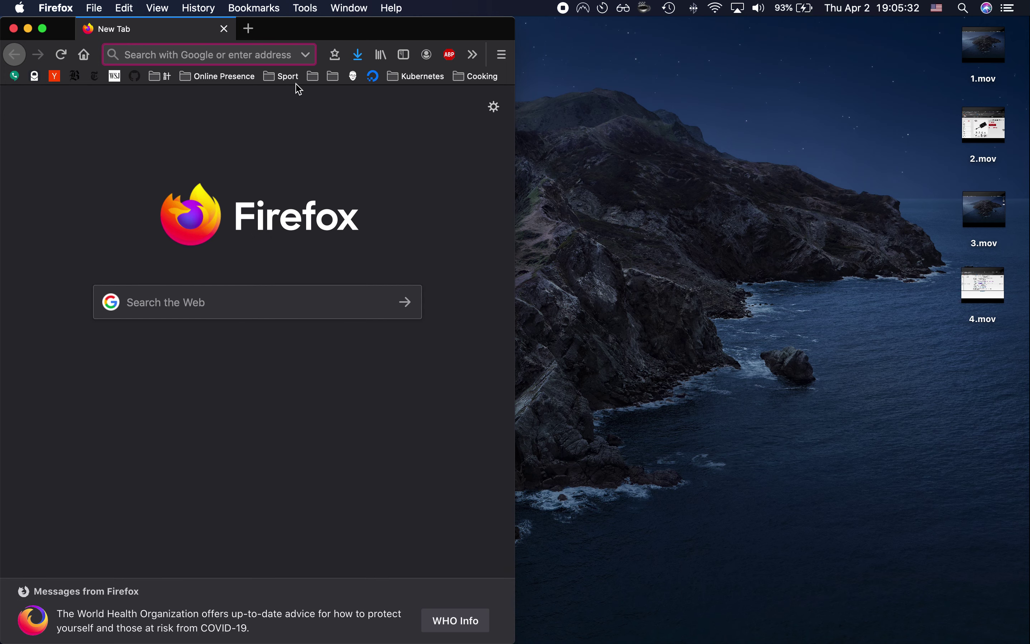
double_click(286, 33)
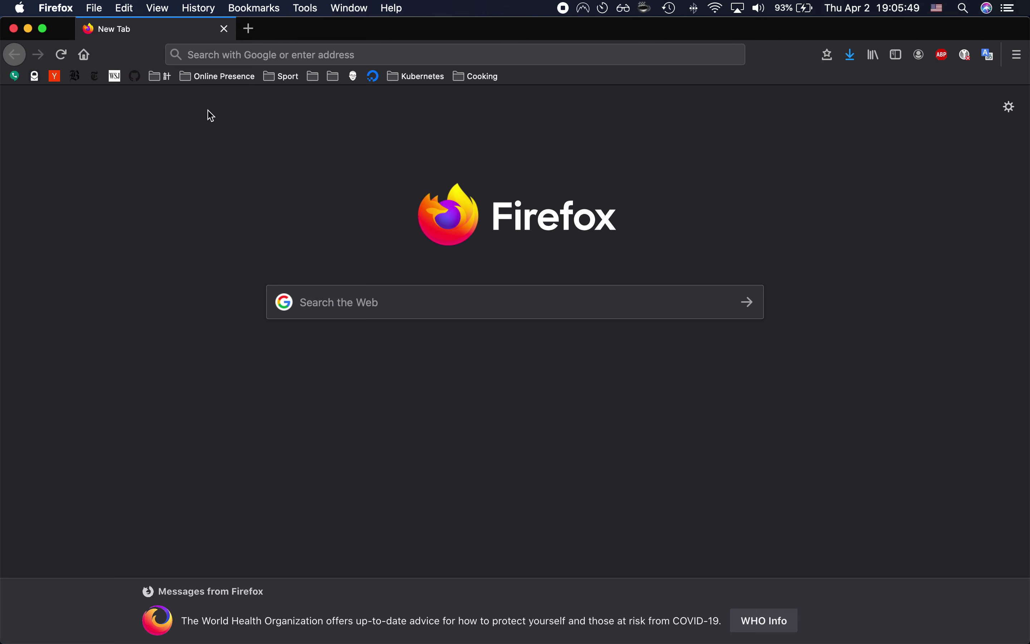
Open the Firefox preferences
left_click(97, 6)
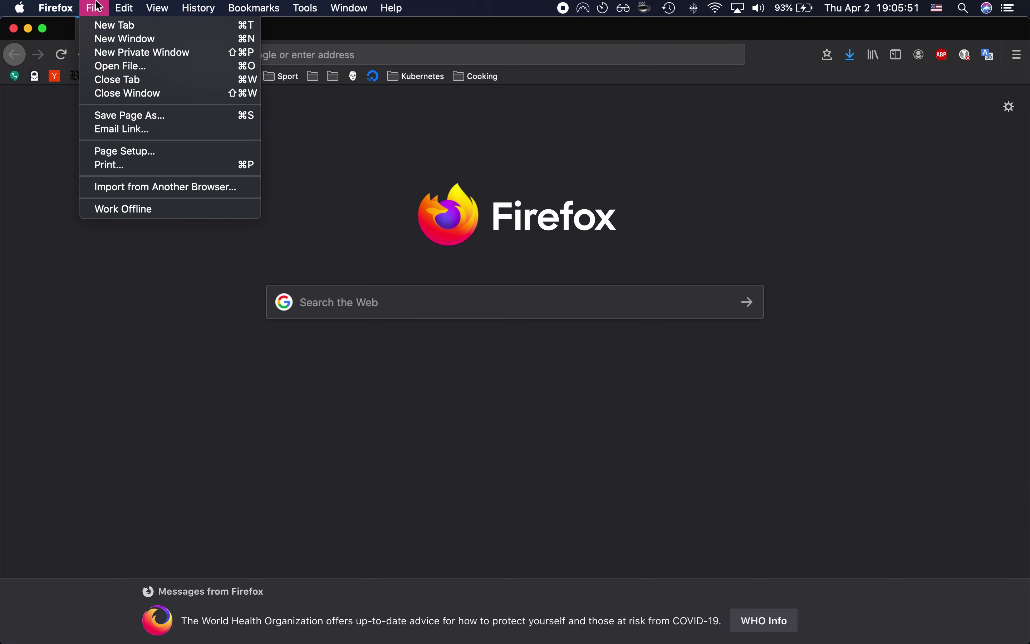
mouse_move(64, 6)
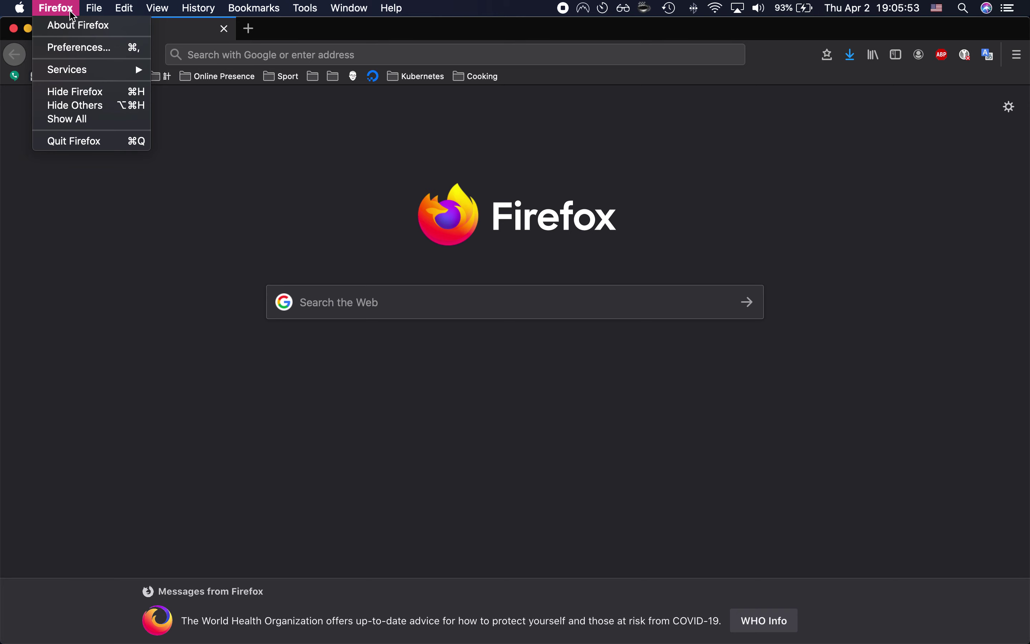
left_click(66, 5)
left_click(65, 5)
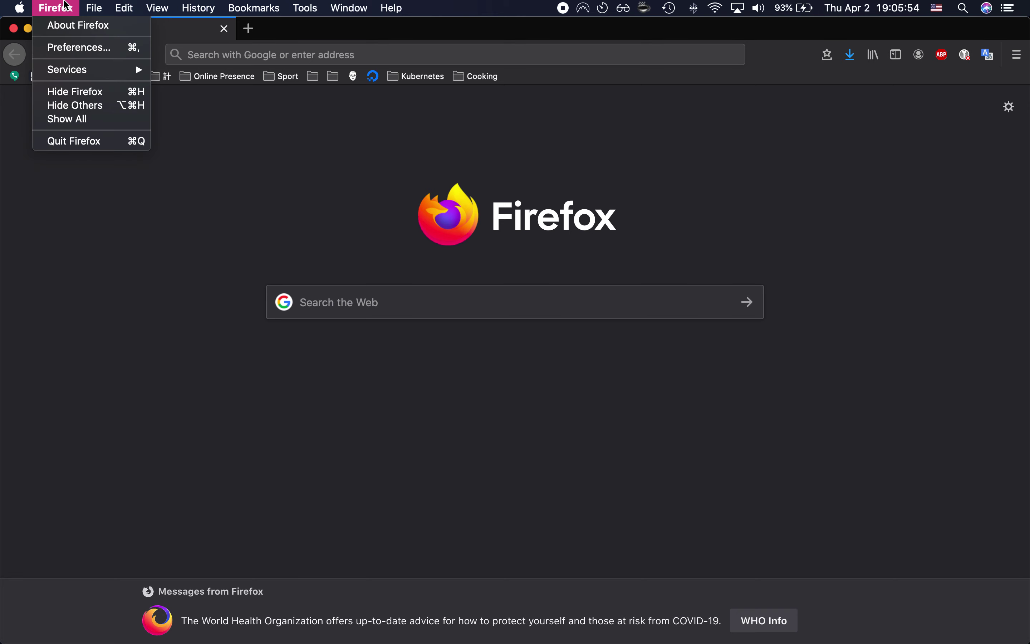
left_click(66, 48)
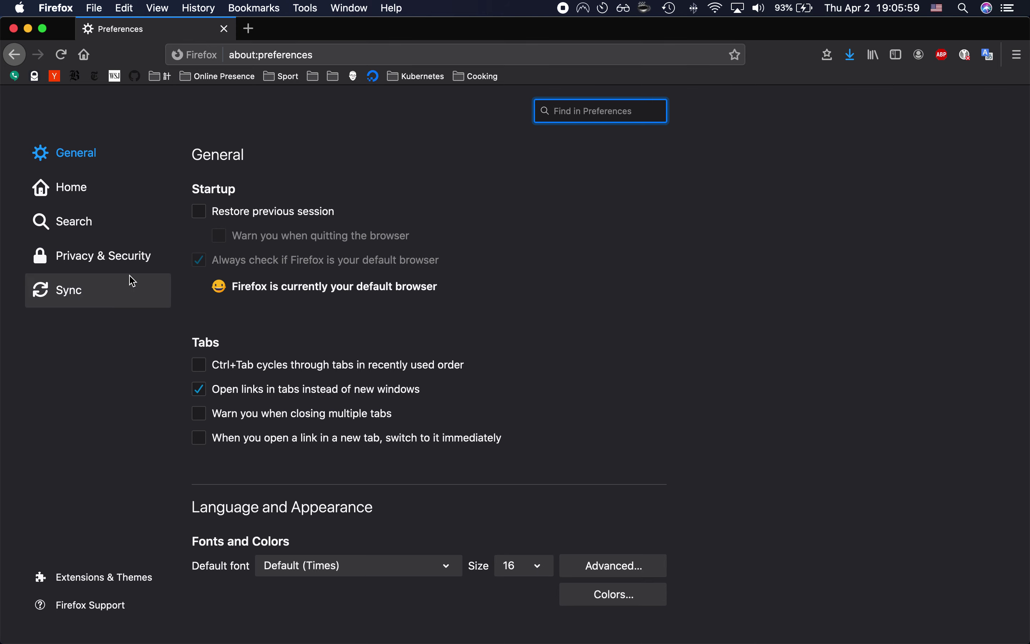
Open the Certificate Manager from the Certificates section of the Privacy & Security preferences
left_click(98, 268)
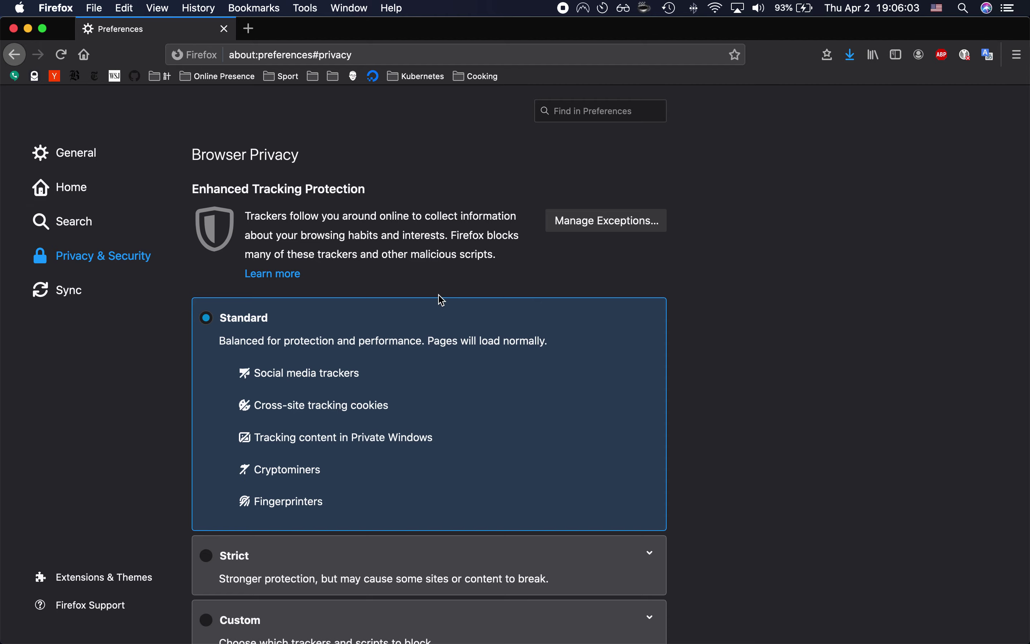
scroll(440, 300, "down", 3)
scroll(442, 300, "down", 15)
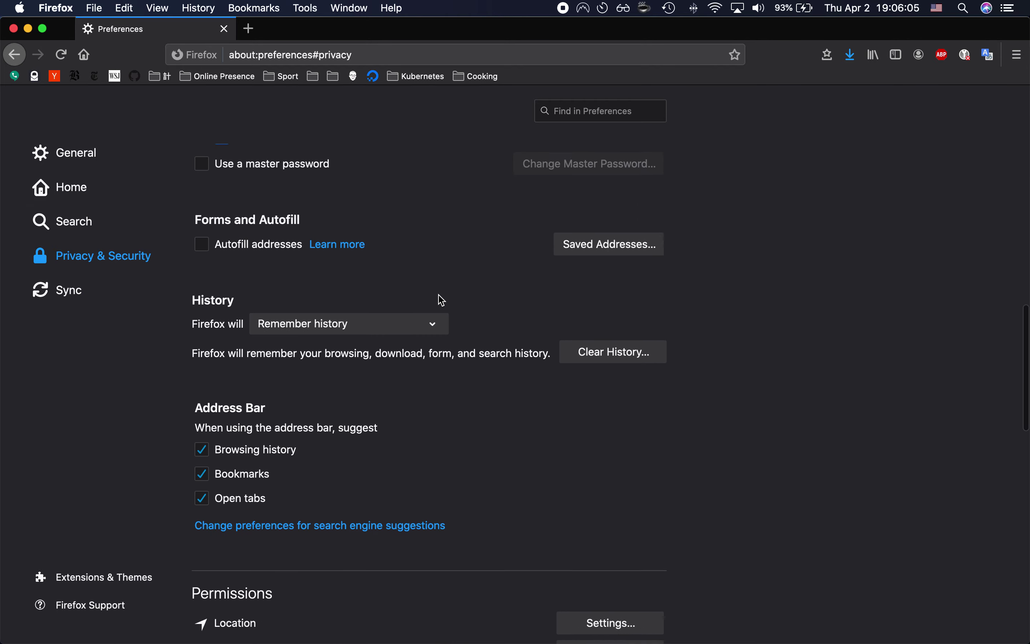
scroll(442, 300, "down", 15)
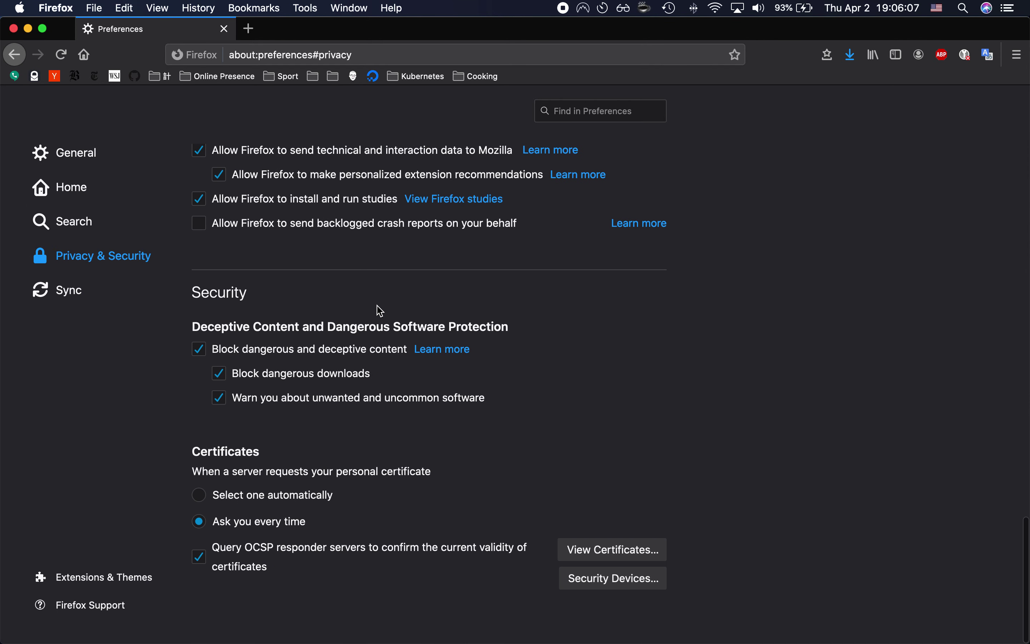
double_click(216, 295)
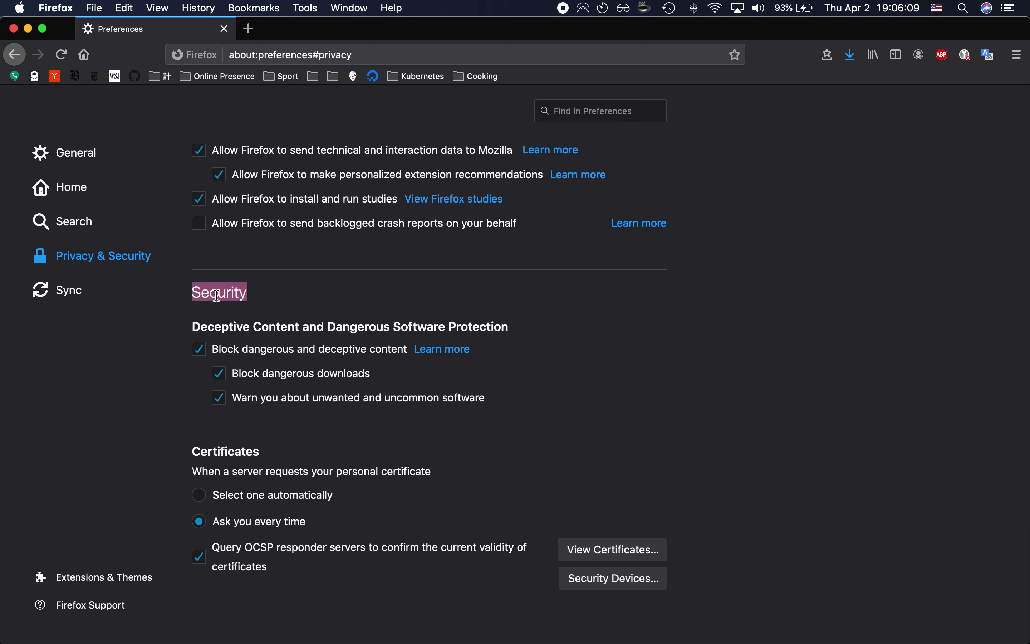
left_click(217, 295)
double_click(229, 453)
left_click(228, 453)
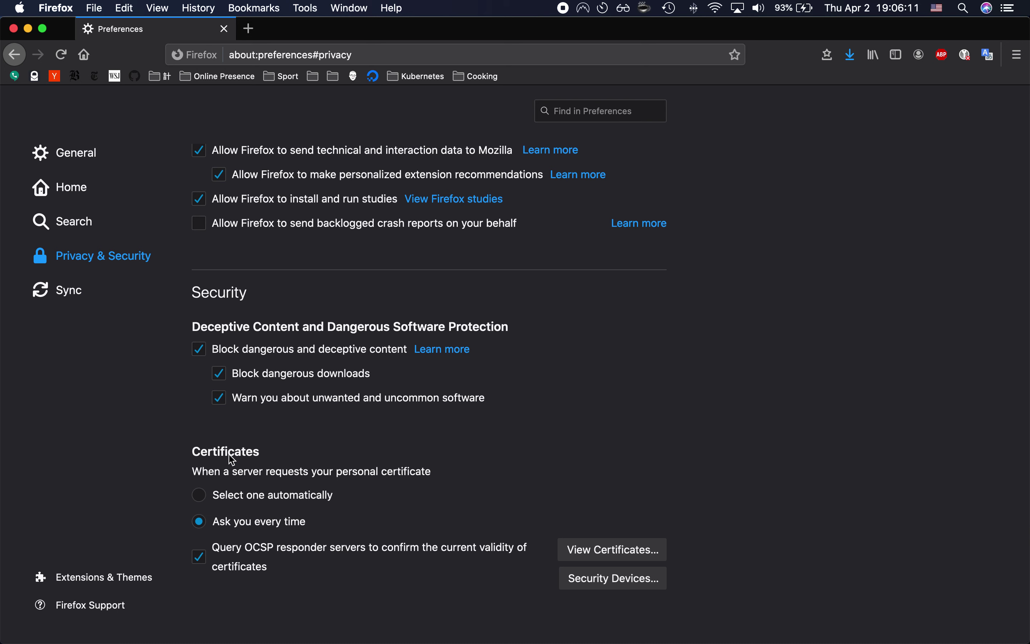
left_click(615, 553)
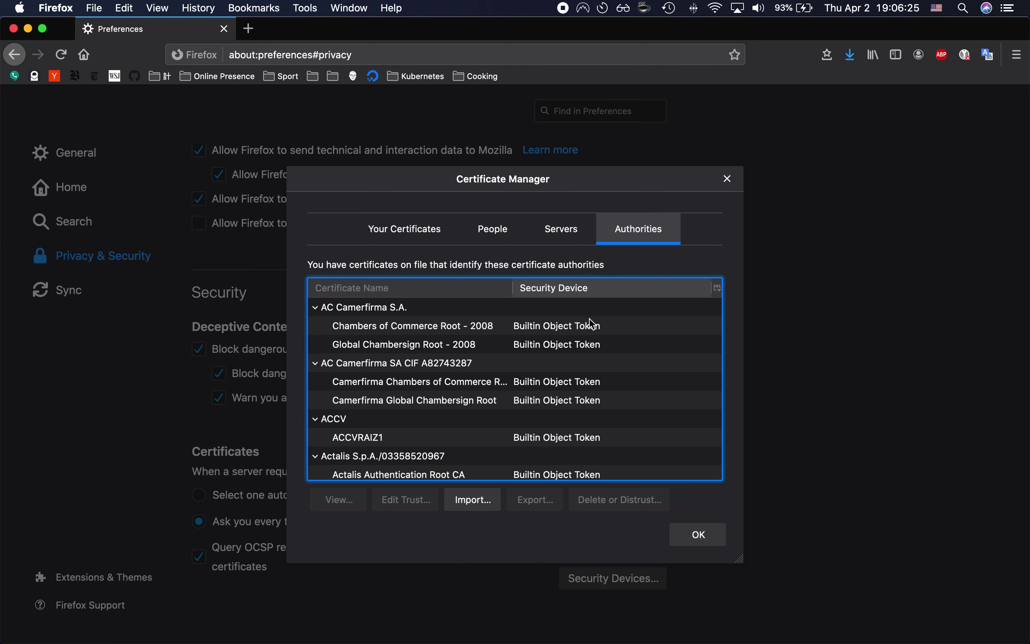
Start importing an authority certificate and search the whole Mac for "NHIroot" in the file chooser
left_click(468, 504)
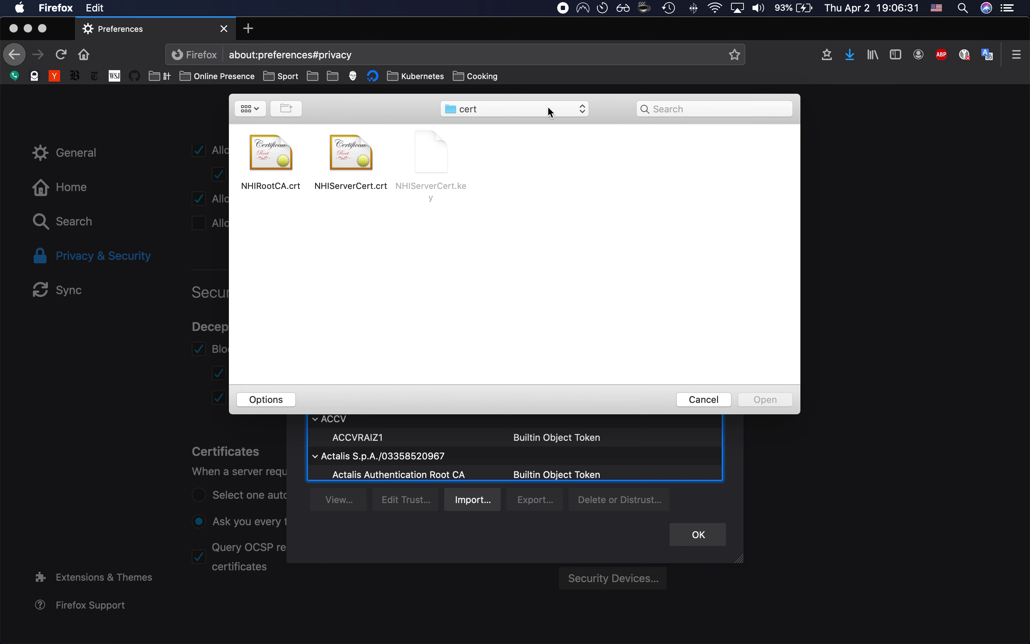
left_click(490, 109)
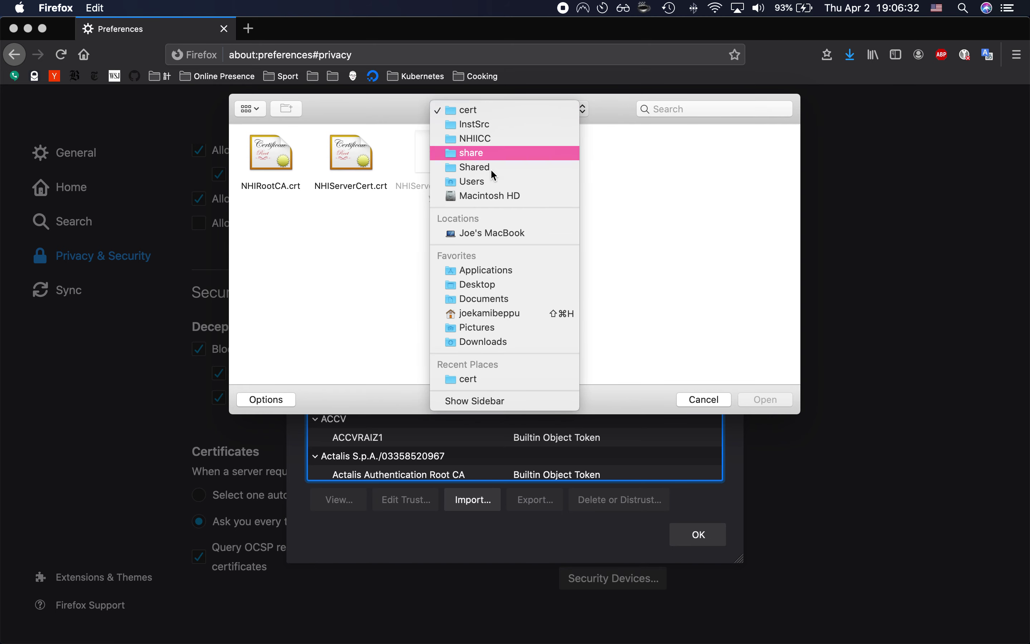
left_click(494, 228)
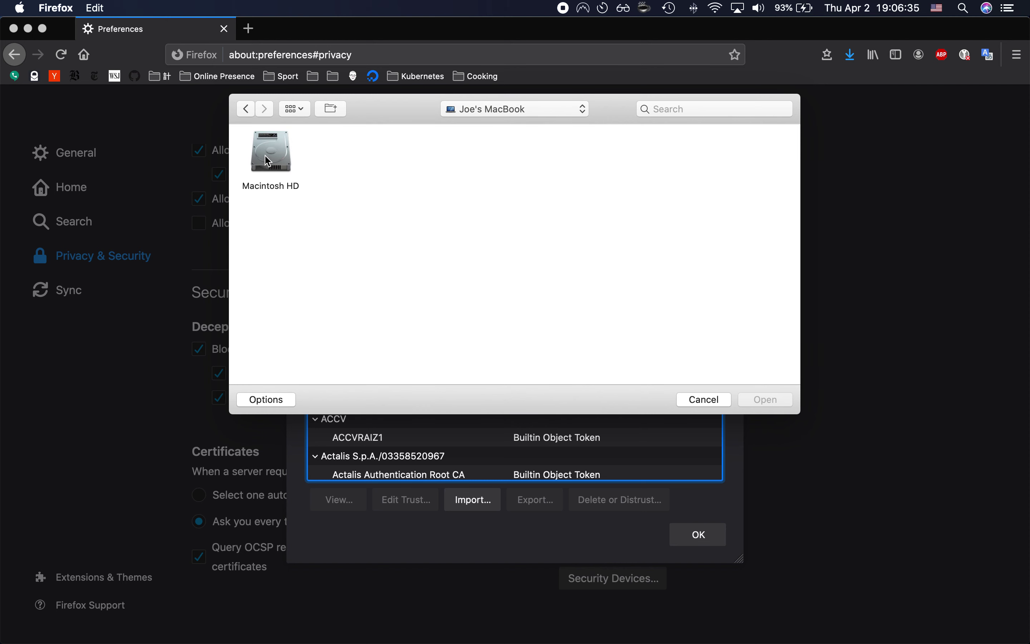
left_click(679, 110)
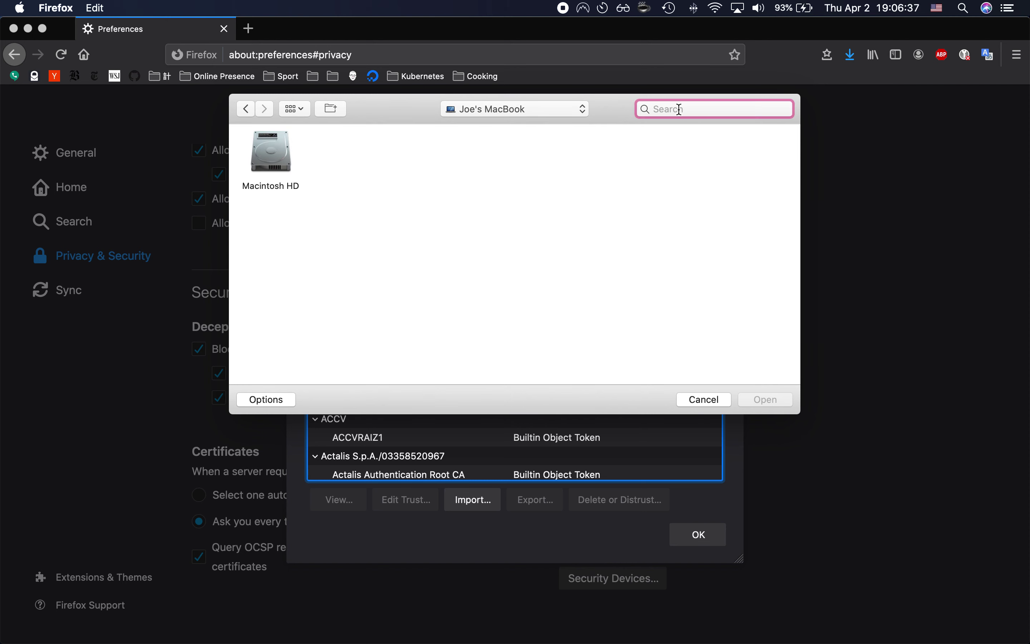
type("NHIroot")
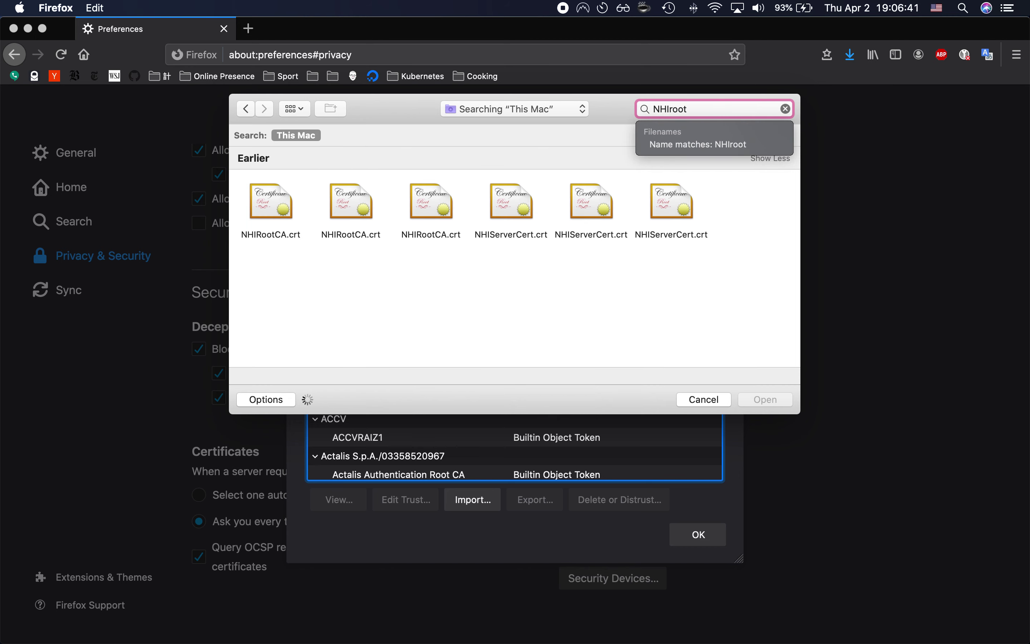
key("Return")
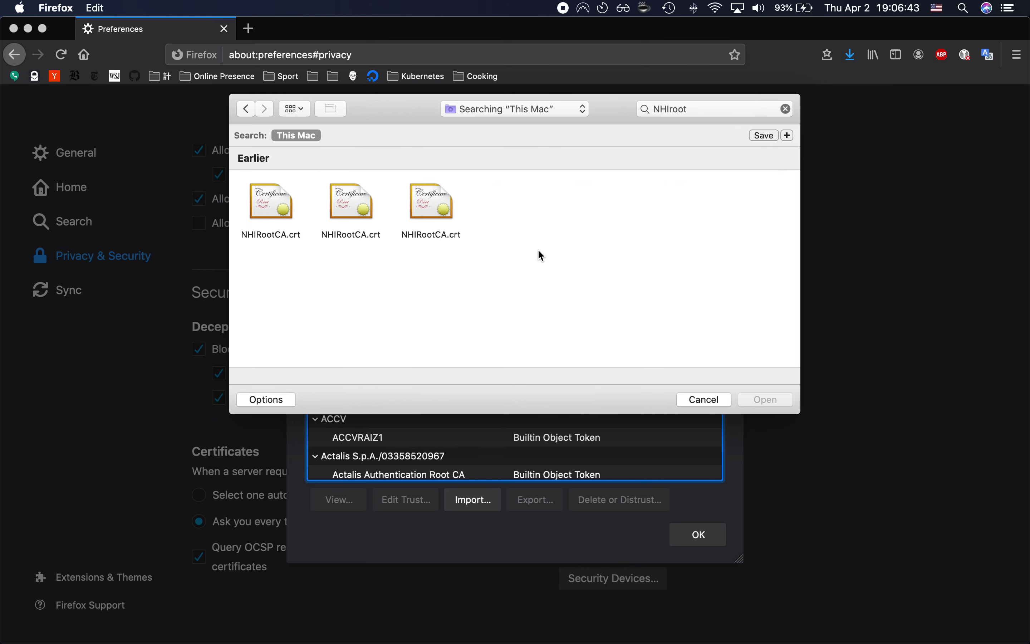
Compare the locations of the NHIRootCA.crt copies and select the one in Macintosh HD > Library > StartupItems > NHIICC > cert
left_click(273, 208)
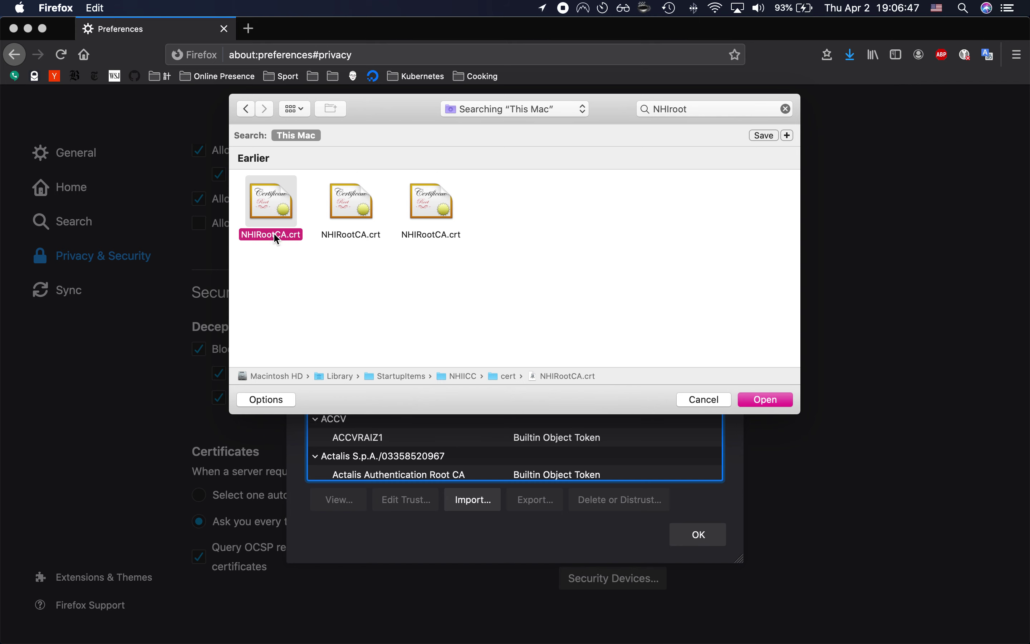
left_click(350, 193)
left_click(415, 200)
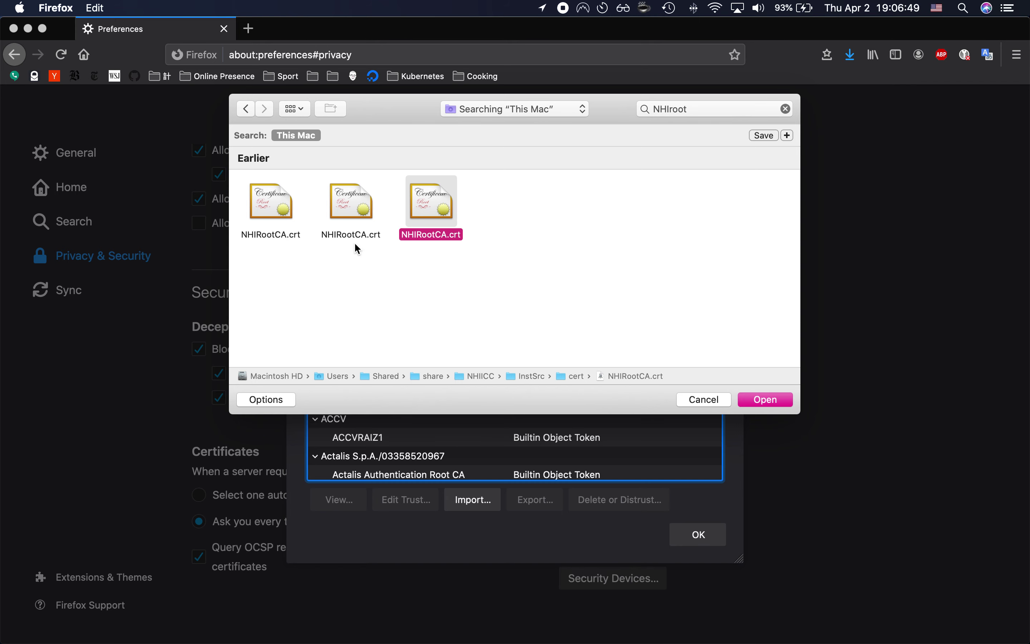
left_click(329, 264)
left_click(272, 210)
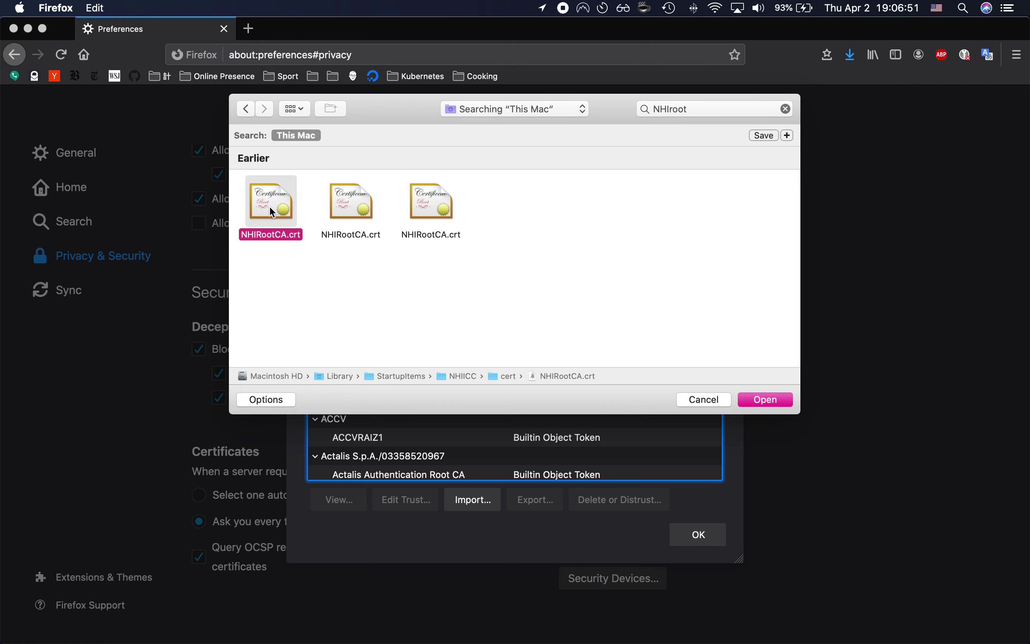